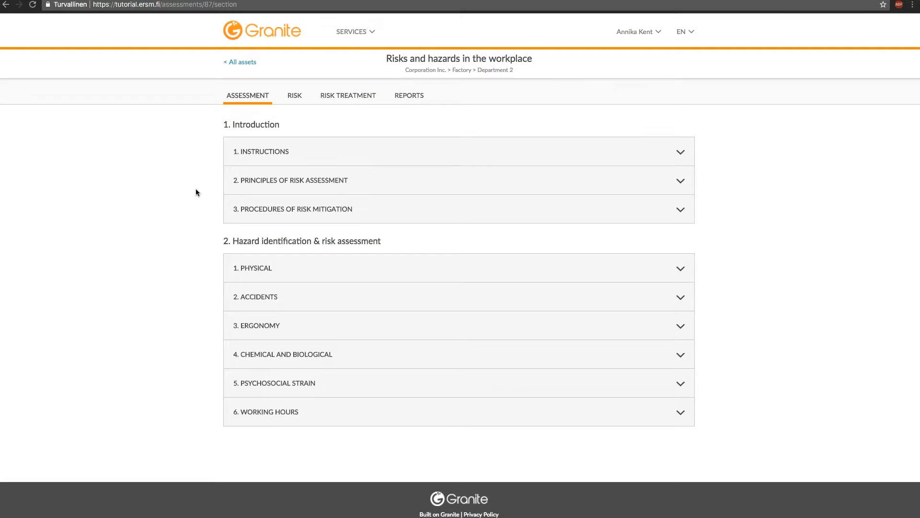
Step: Switch to the RISK tab to list the workplace assessment's risks
click(289, 97)
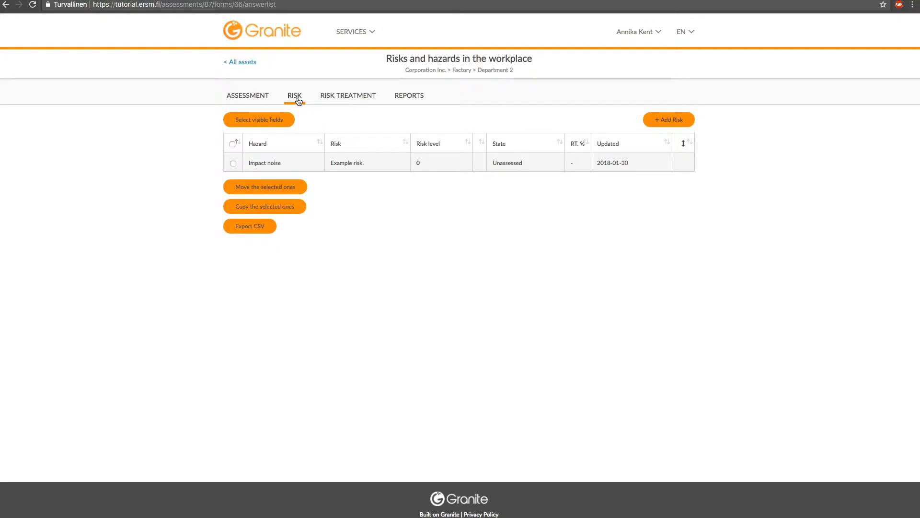
Step: Open Example risk and enter Details 'Additional info about the risk.', then show the likelihood definitions
click(348, 167)
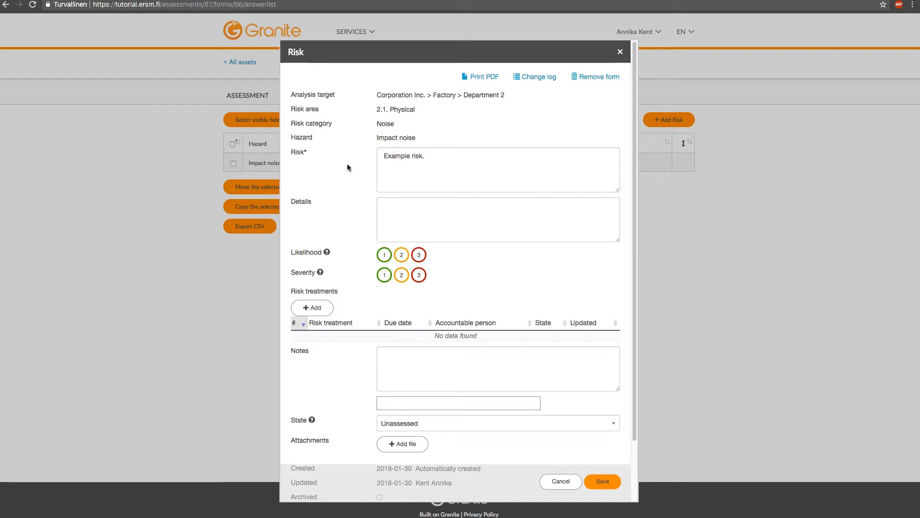
click(391, 215)
text(Add)
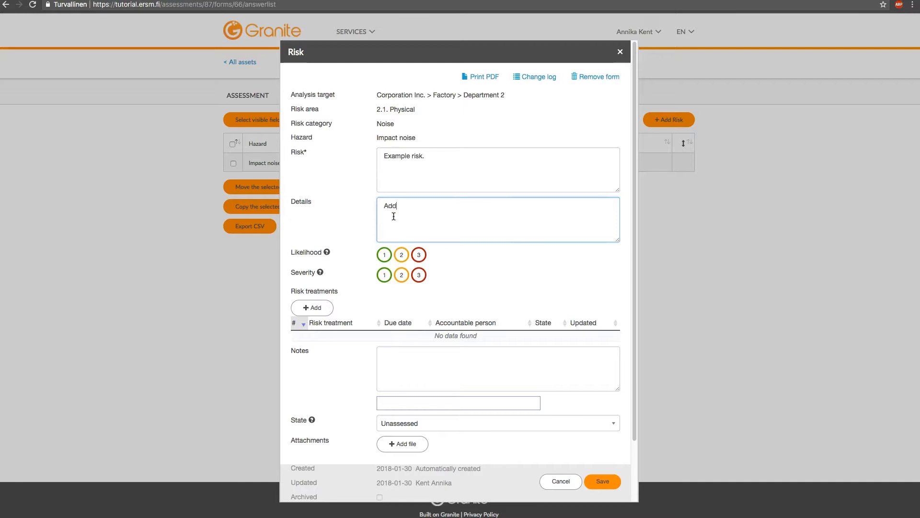
text(itional info about the risk)
scroll(341, 233, down, 1)
scroll(342, 232, down, 1)
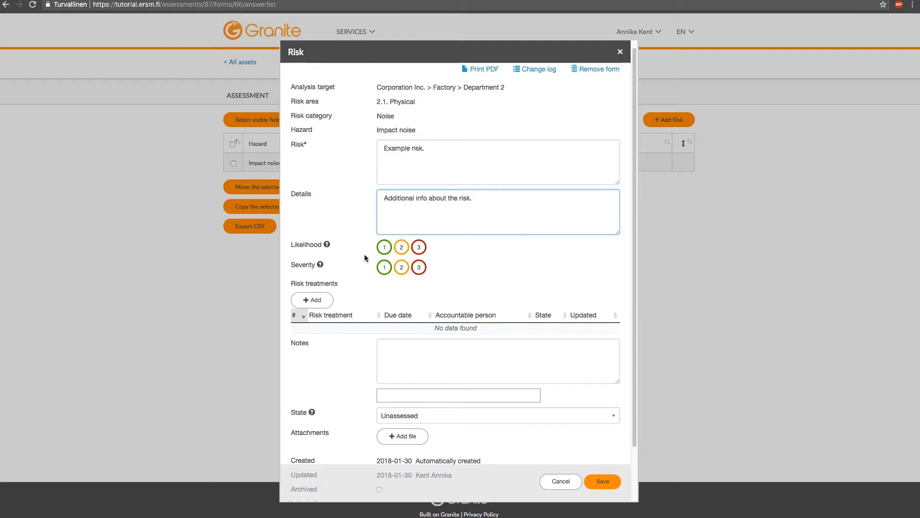
click(327, 246)
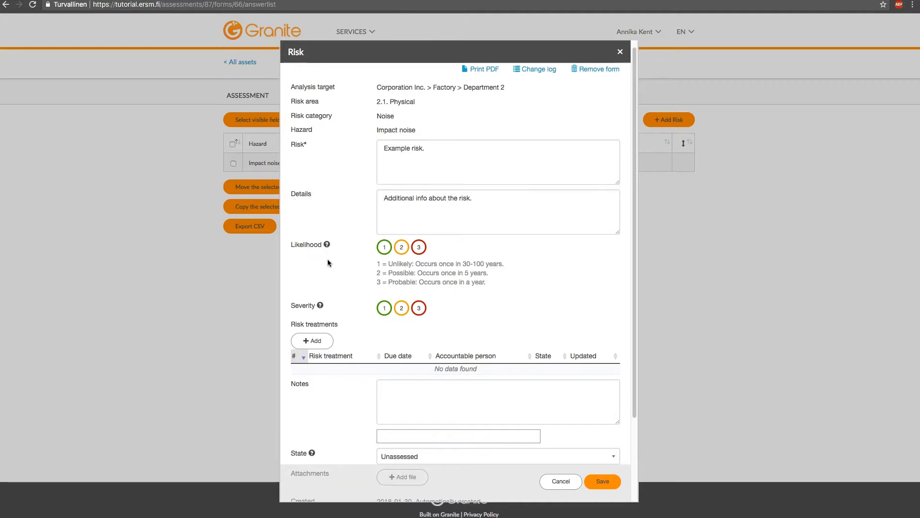
Step: Rate Example risk at likelihood 2 and severity 3, then add a risk treatment
click(327, 300)
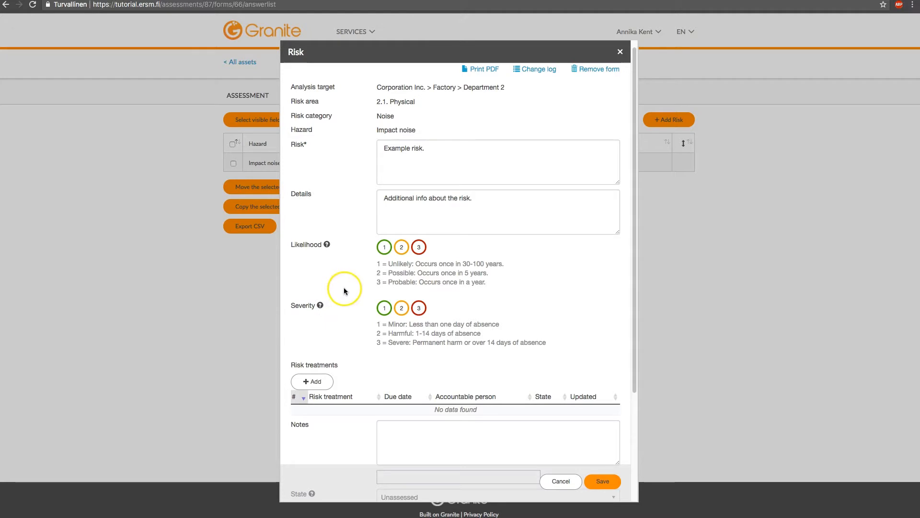
click(402, 249)
scroll(397, 254, down, 1)
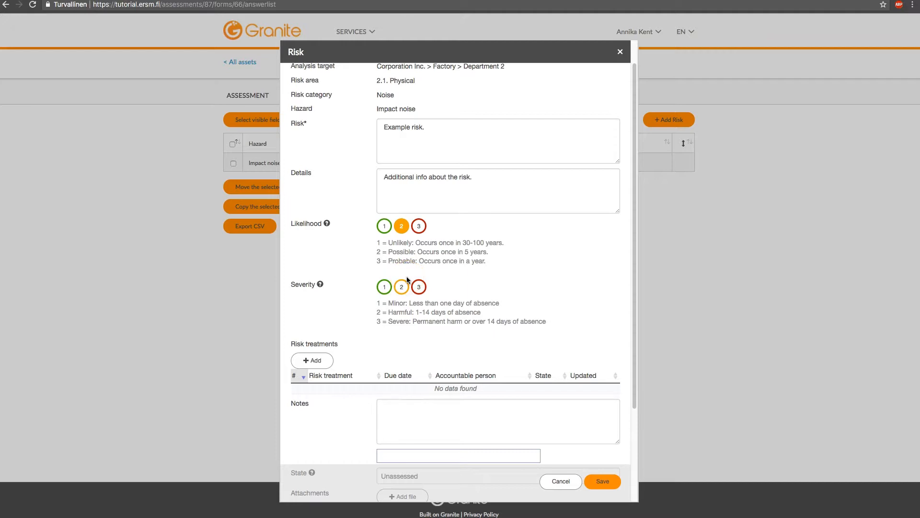
click(420, 288)
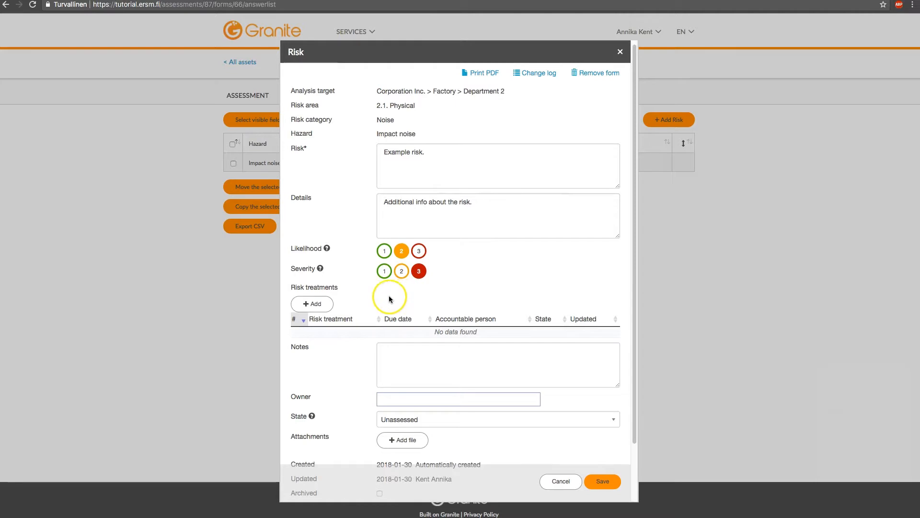
click(314, 304)
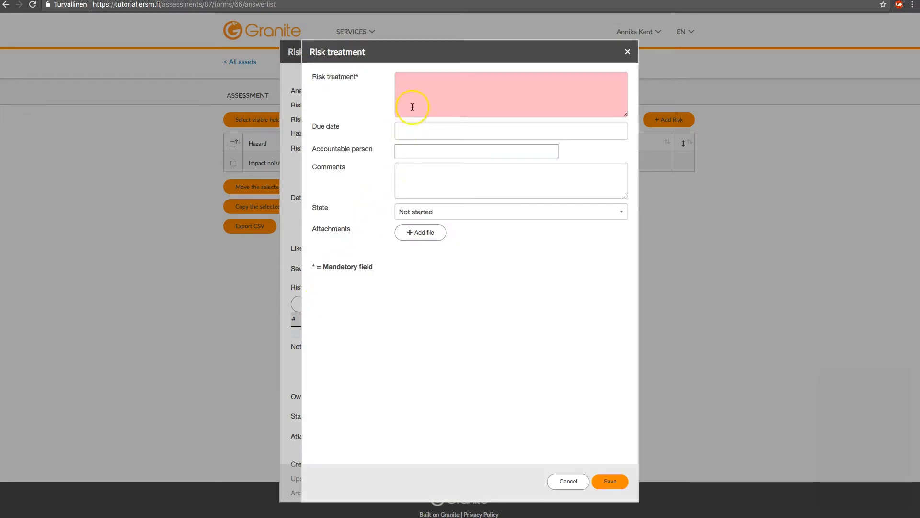
Step: Describe the treatment as 'Risk treatment description.', due 2018-02-06, and assign the accountable person
click(417, 90)
text(Risk trea)
text(r)
text(ment description.)
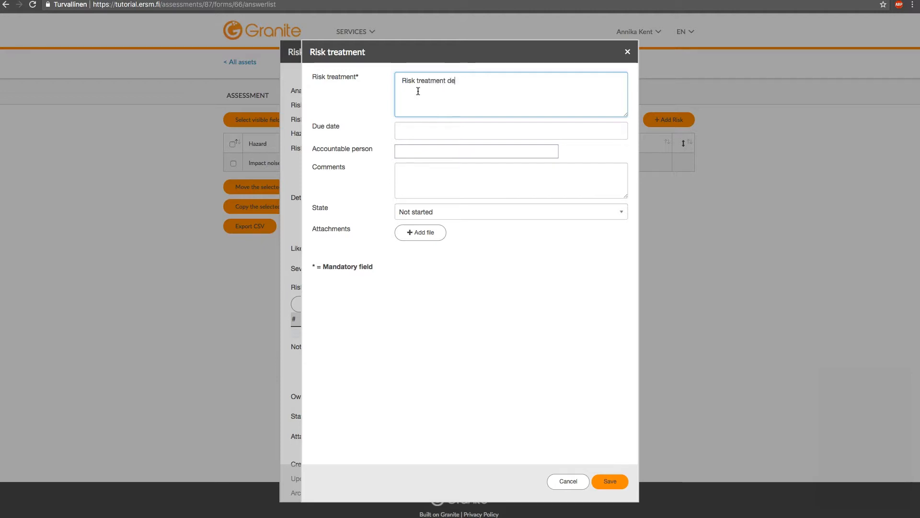
click(412, 128)
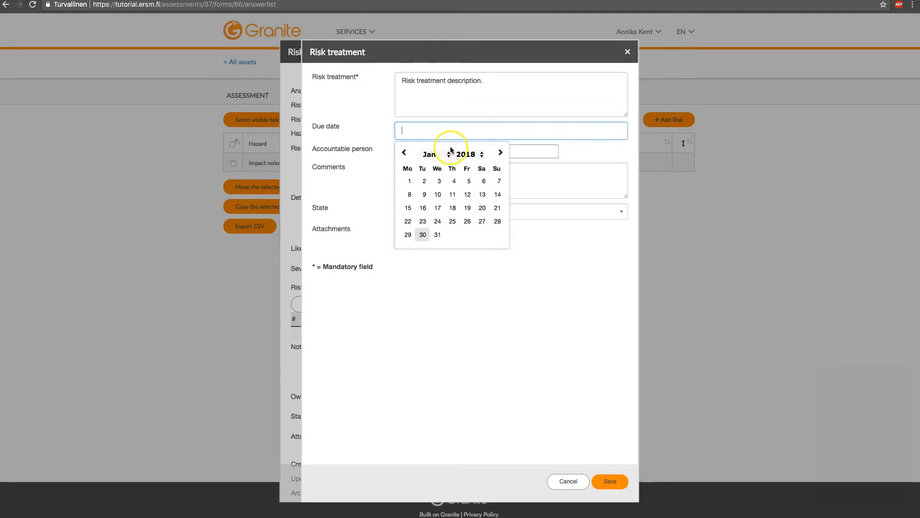
click(501, 153)
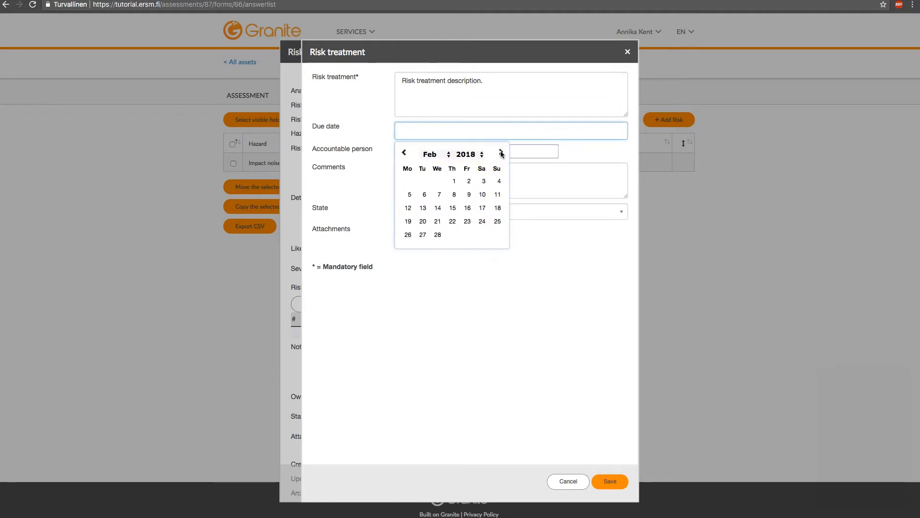
click(425, 194)
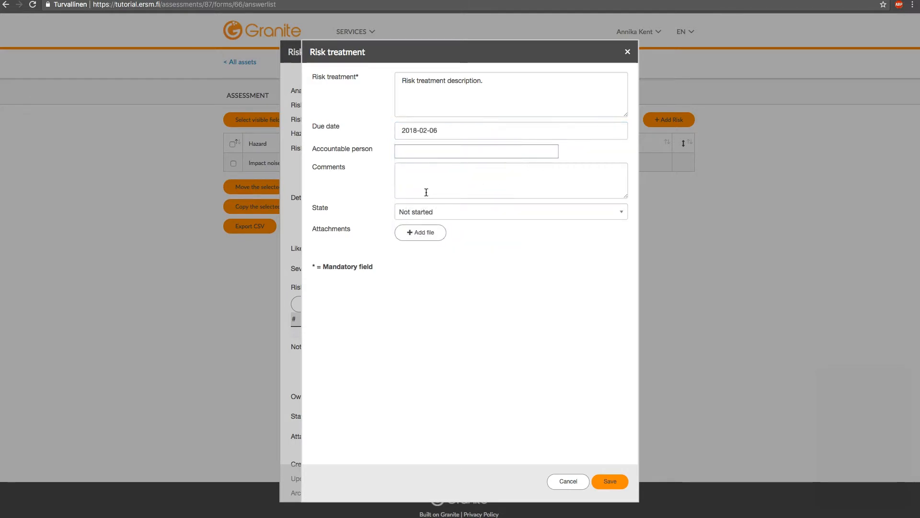
click(405, 152)
text(kent)
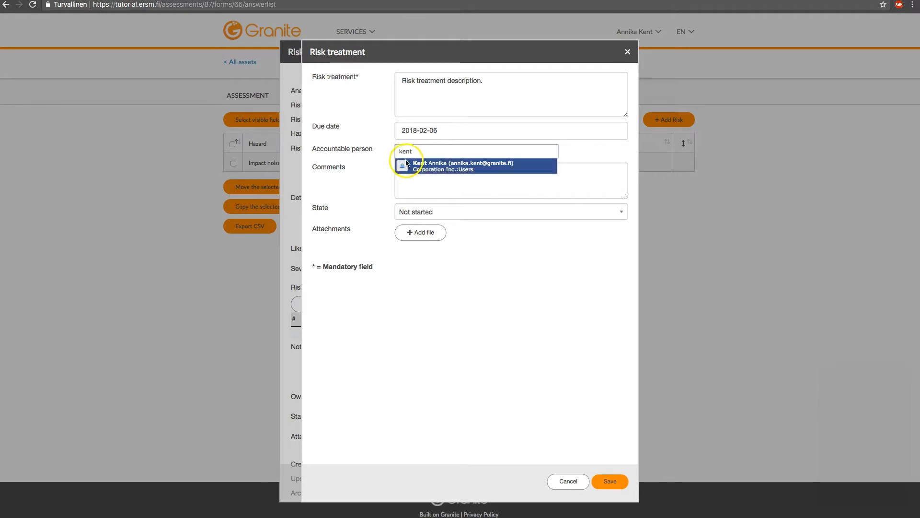
click(407, 166)
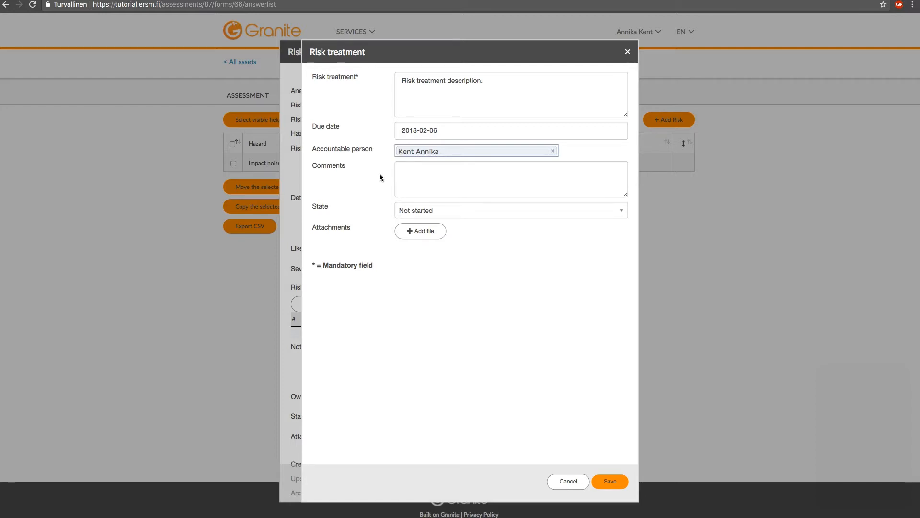
Step: Add comments 'Possible comments.', set the treatment state to Completed, and save it
click(405, 177)
text(Possible)
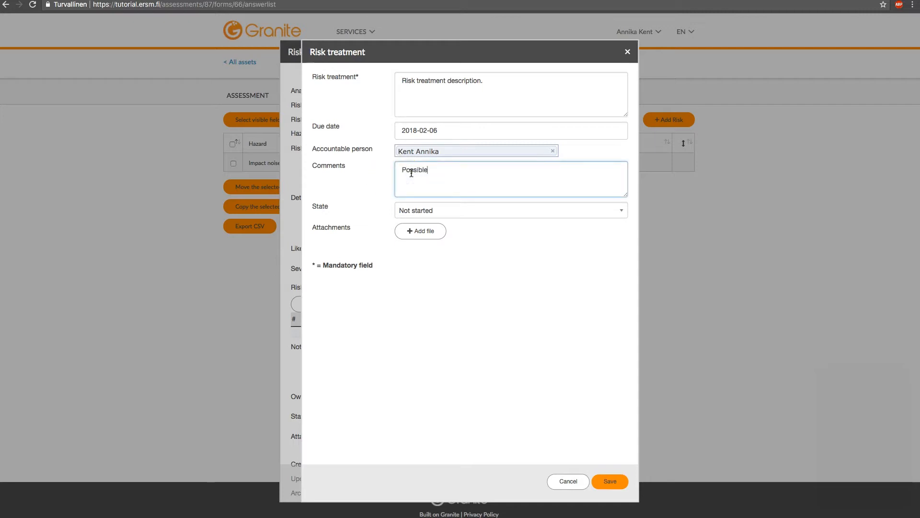
text( comments.)
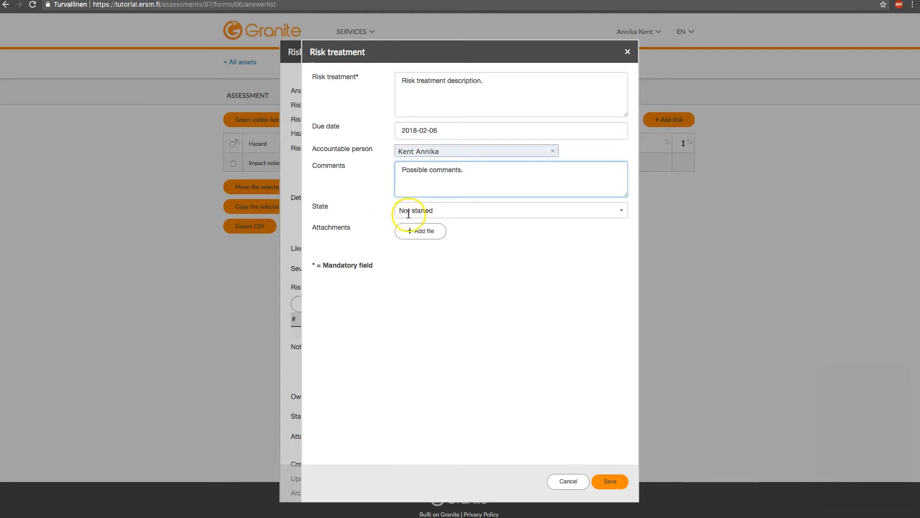
click(443, 212)
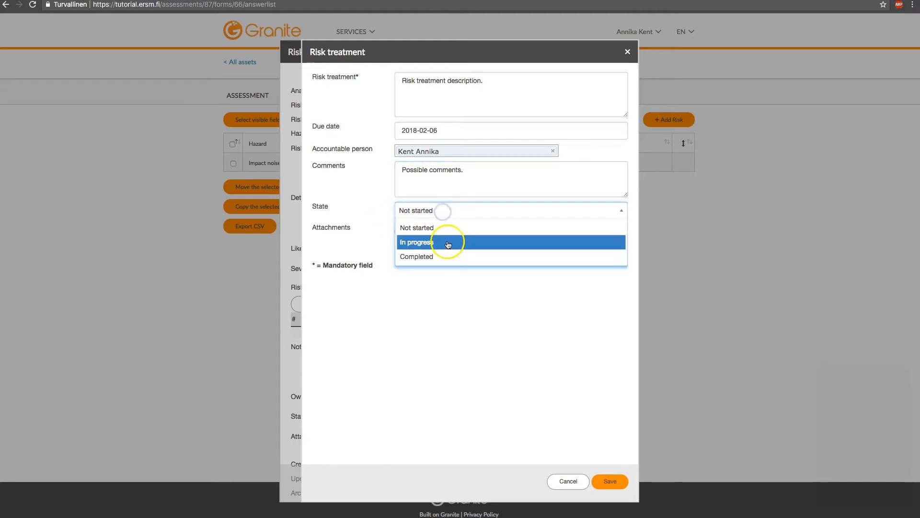
click(450, 257)
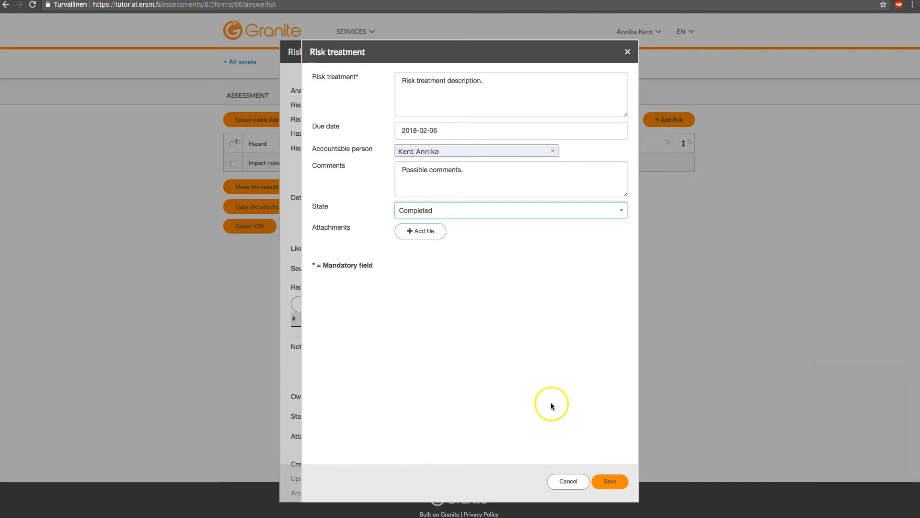
click(608, 482)
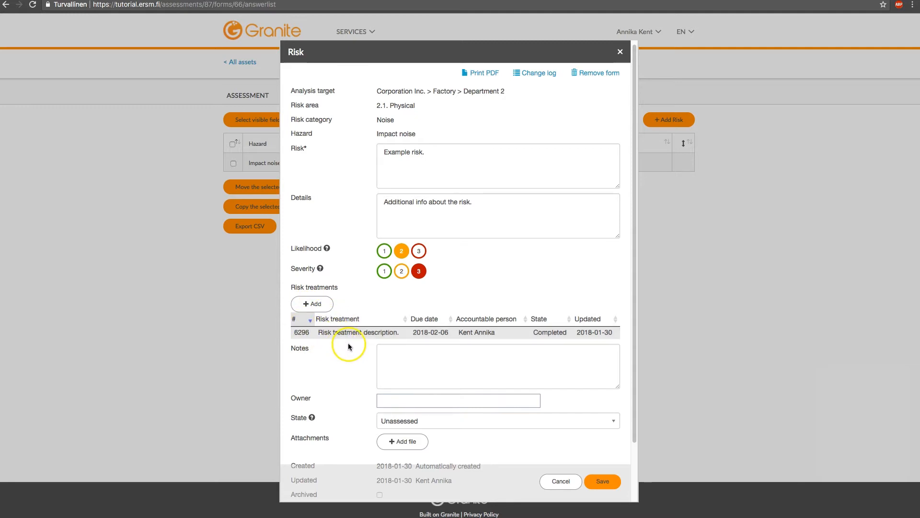
Step: Enter Notes 'Notes about the risk or risk treatment actions.' on the risk
scroll(349, 344, down, 1)
click(422, 326)
text(Notes about the risk or risk treatment actions.)
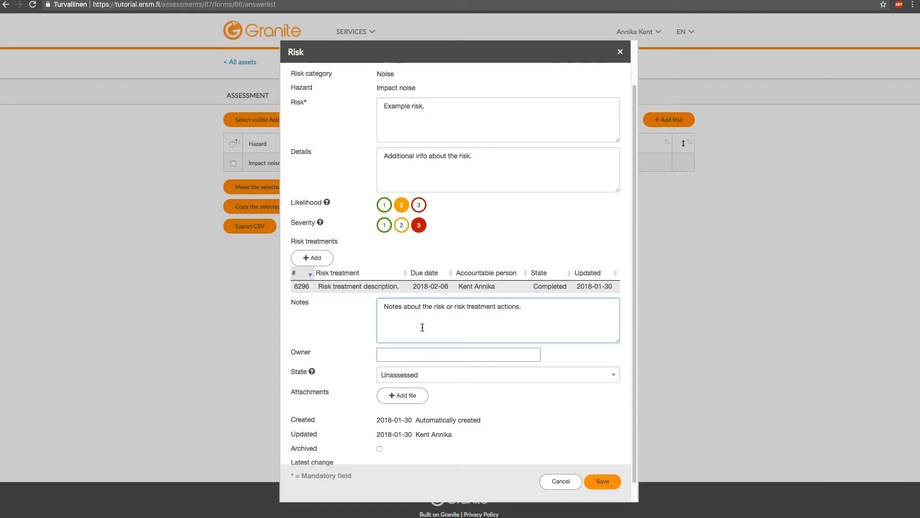
scroll(344, 328, down, 1)
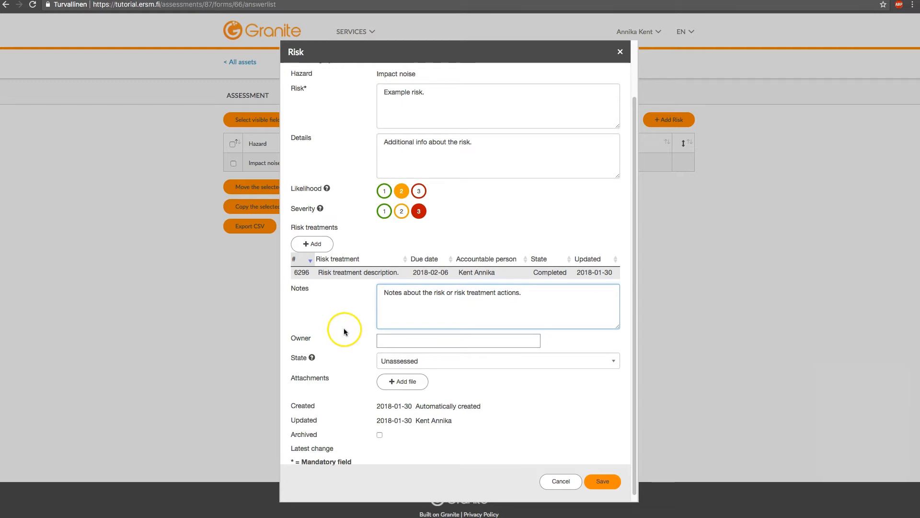
Step: Search for the user and assign them as the risk owner
click(388, 335)
text(kent)
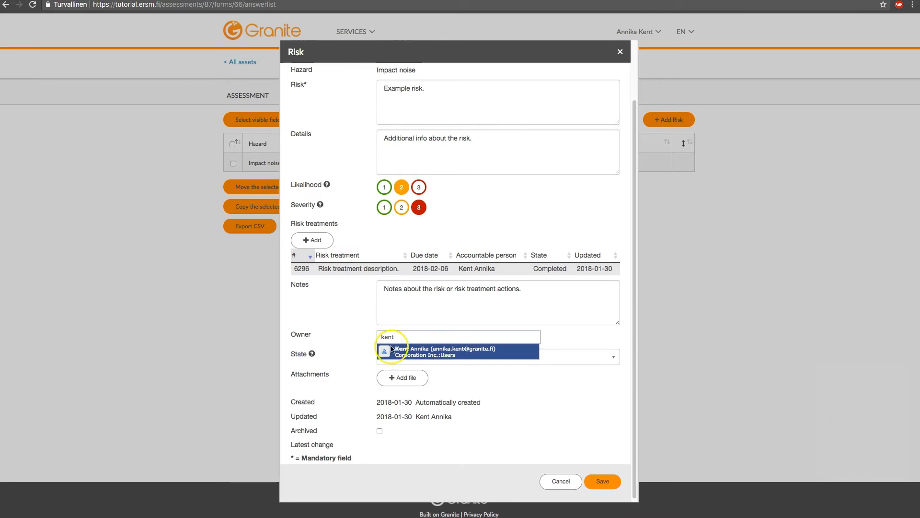
click(392, 350)
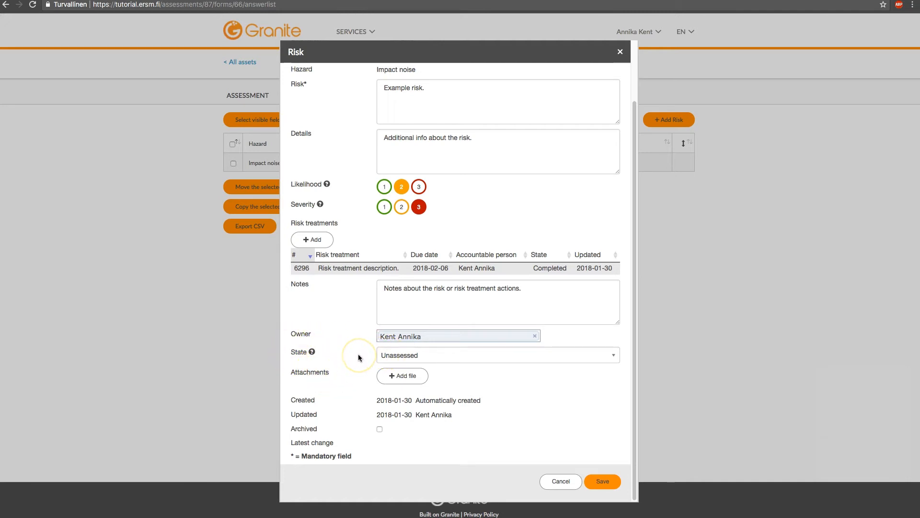
Step: Set the risk's State to Monitored, leaving Archived unchecked
click(312, 353)
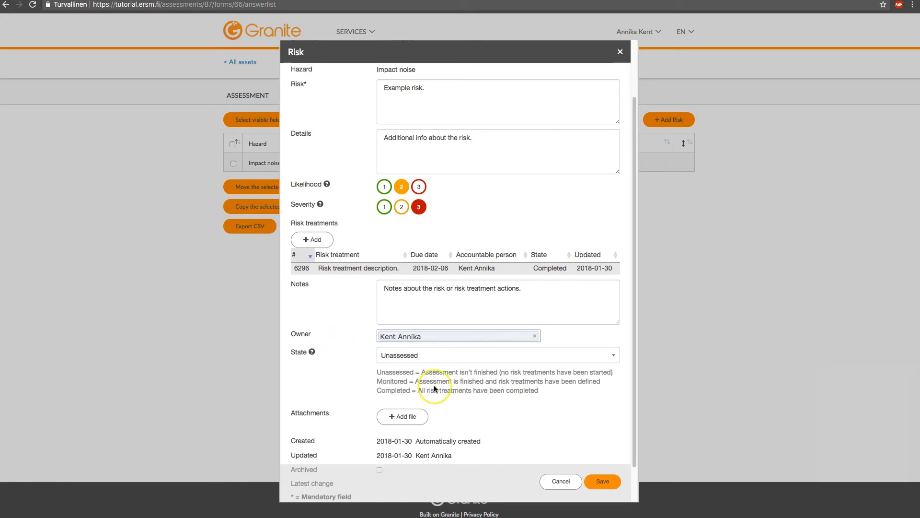
click(449, 359)
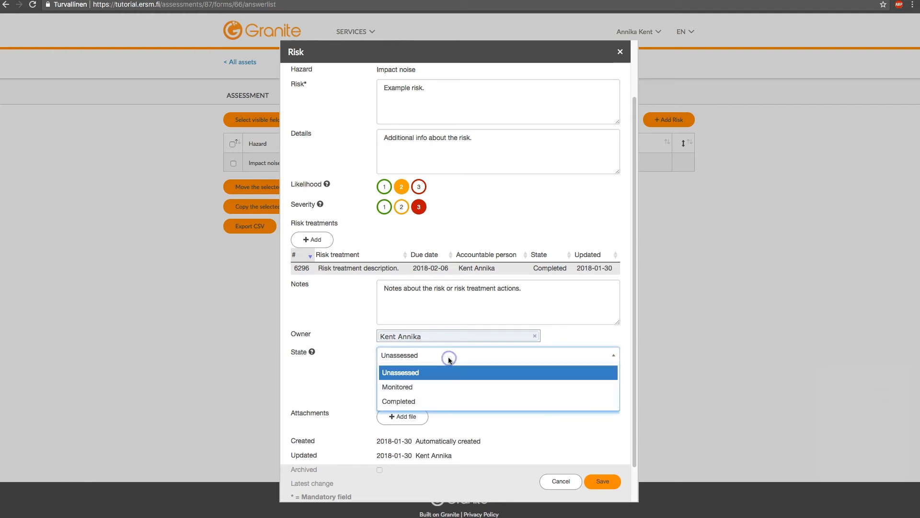
click(448, 386)
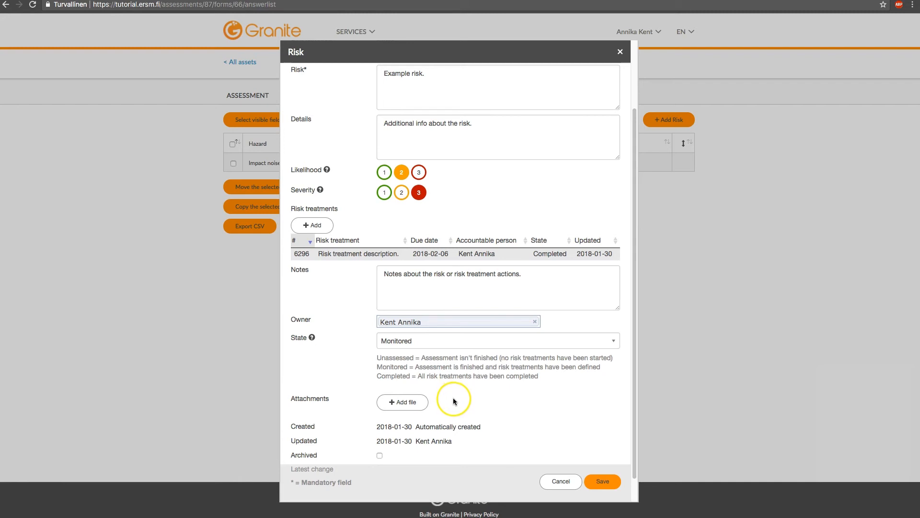
scroll(454, 399, down, 1)
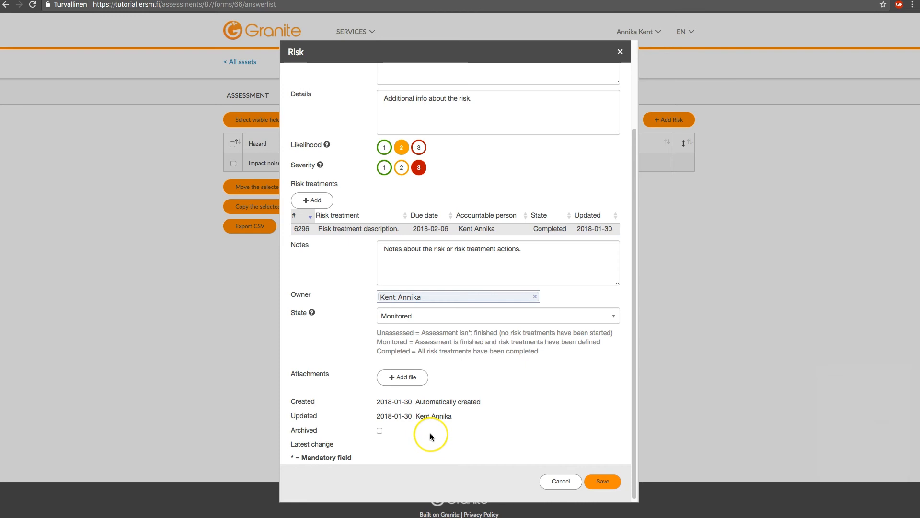
Step: Save the assessed Example risk with its Monitored state
scroll(430, 436, up, 3)
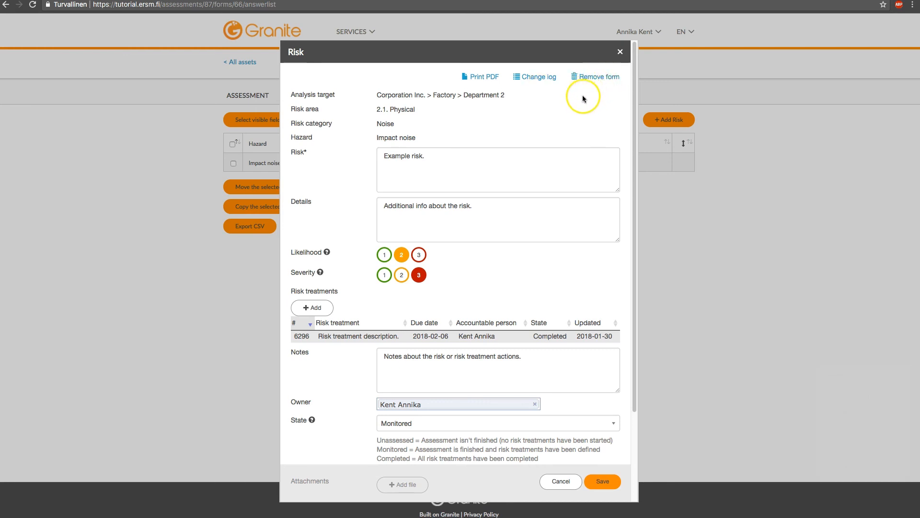
scroll(577, 110, down, 3)
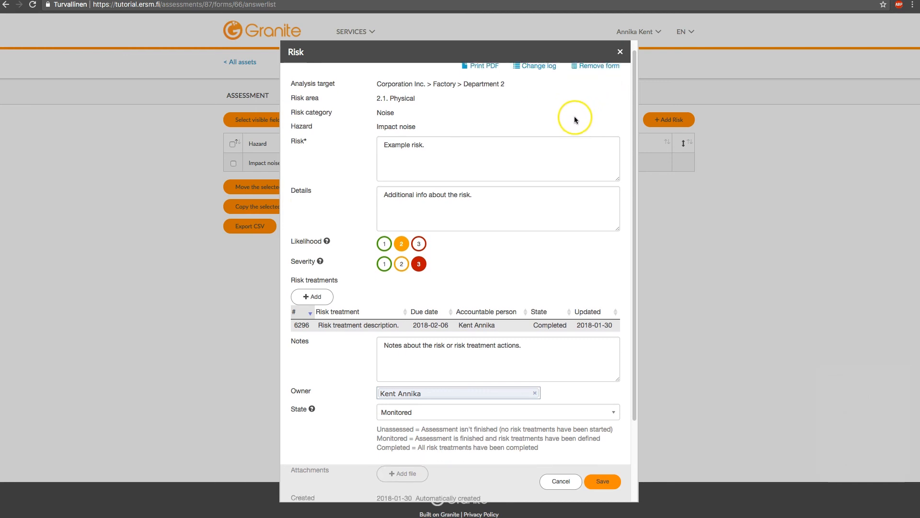
click(603, 481)
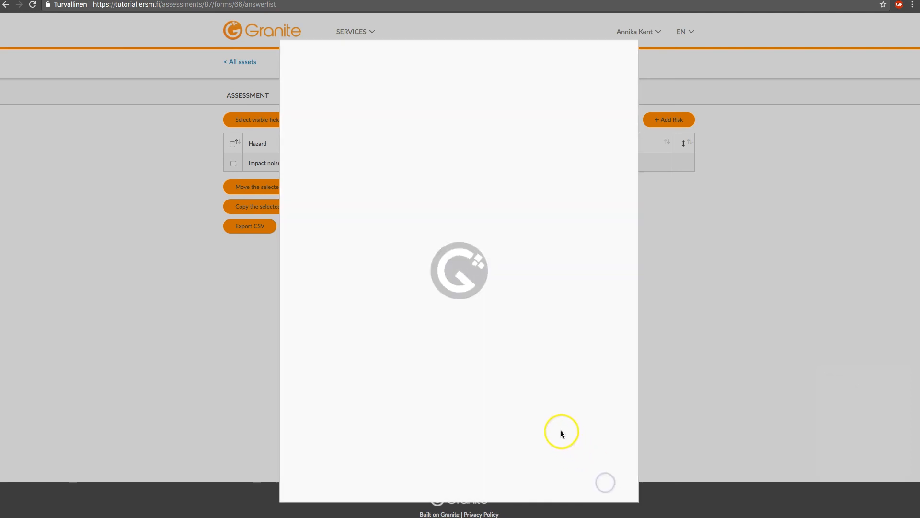